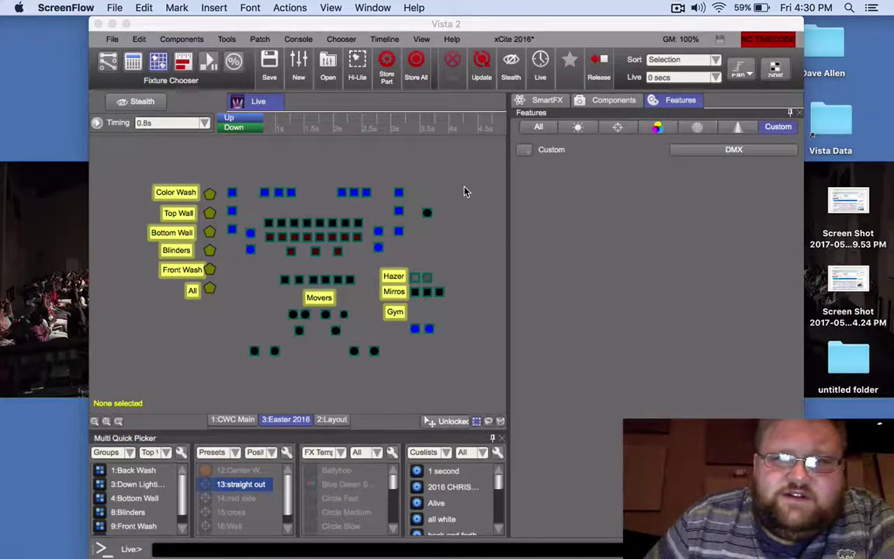
# Step: Show cue 7 (red / white) of the G. Haze cuelist in the timeline and examine the fixtures under Intensity
pyautogui.click(208, 65)
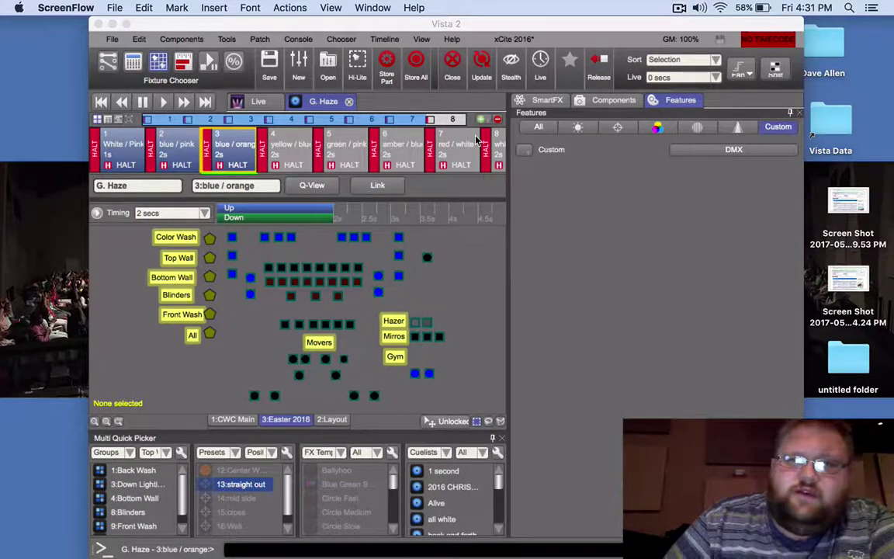
pyautogui.click(337, 173)
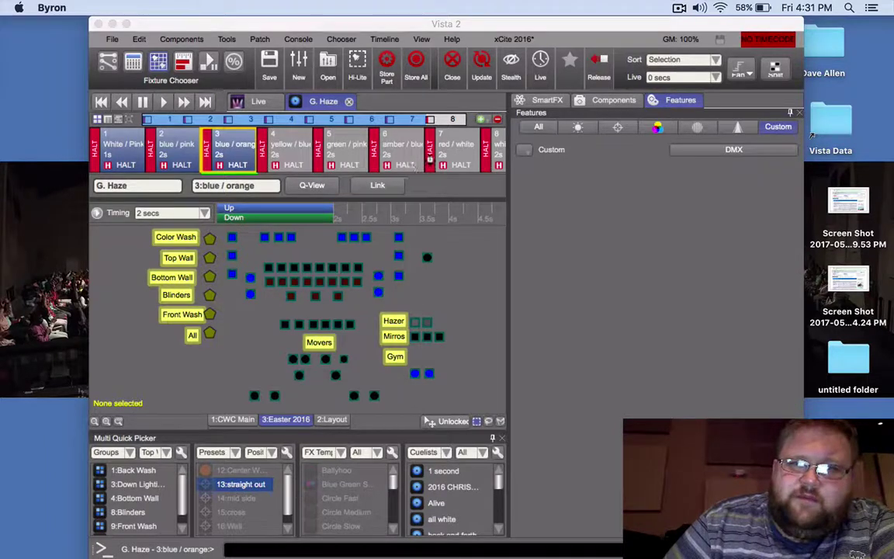
pyautogui.click(458, 151)
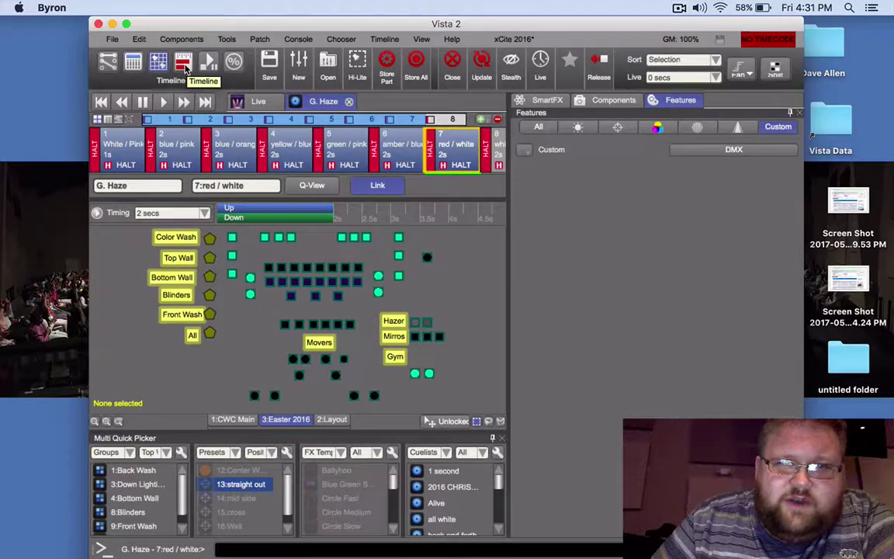
pyautogui.click(183, 64)
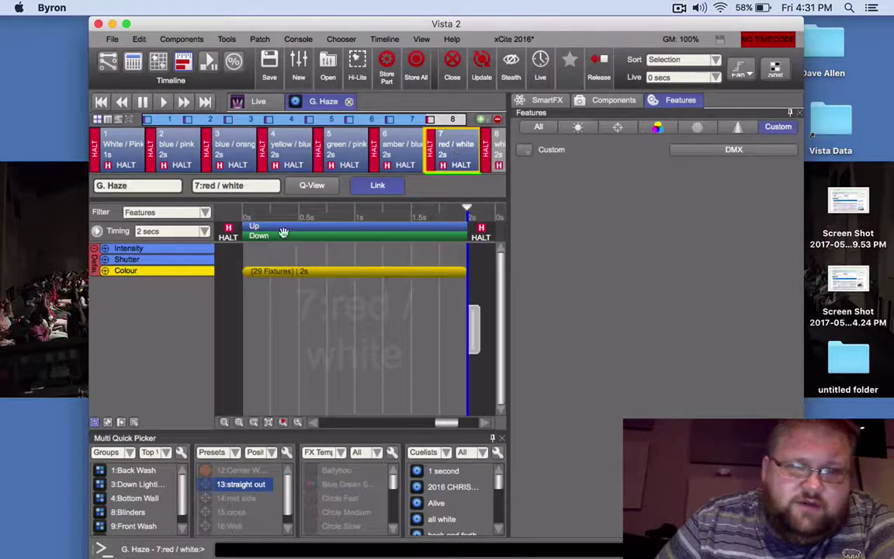
pyautogui.click(106, 250)
pyautogui.scroll(-5, 195, 358)
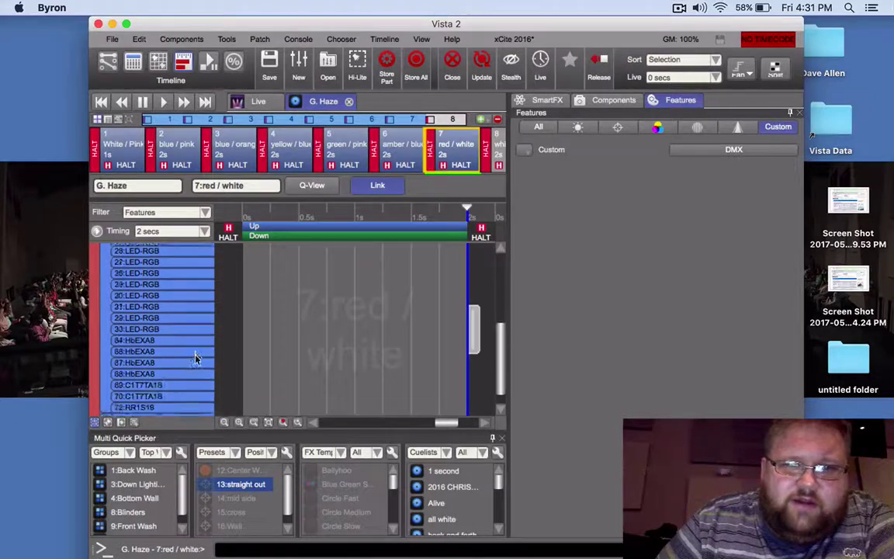
pyautogui.scroll(3, 195, 357)
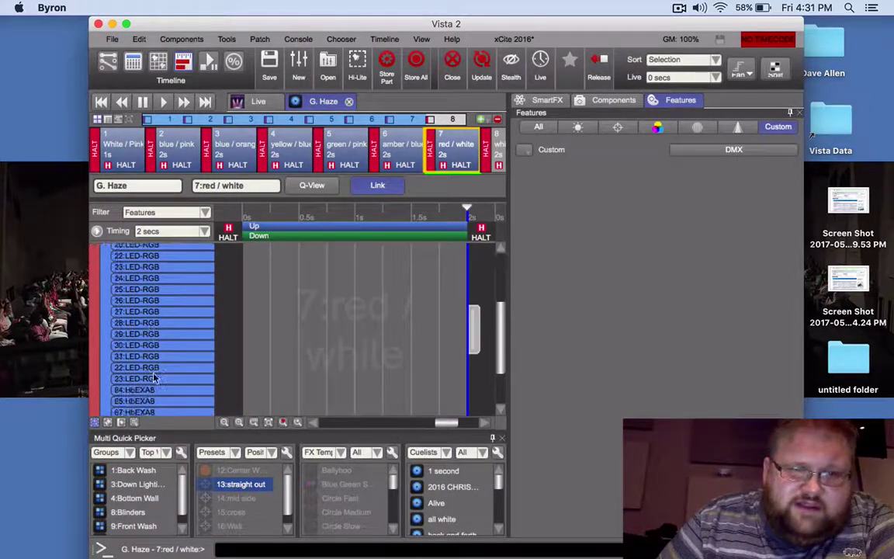
pyautogui.scroll(-5, 154, 376)
pyautogui.scroll(10, 154, 372)
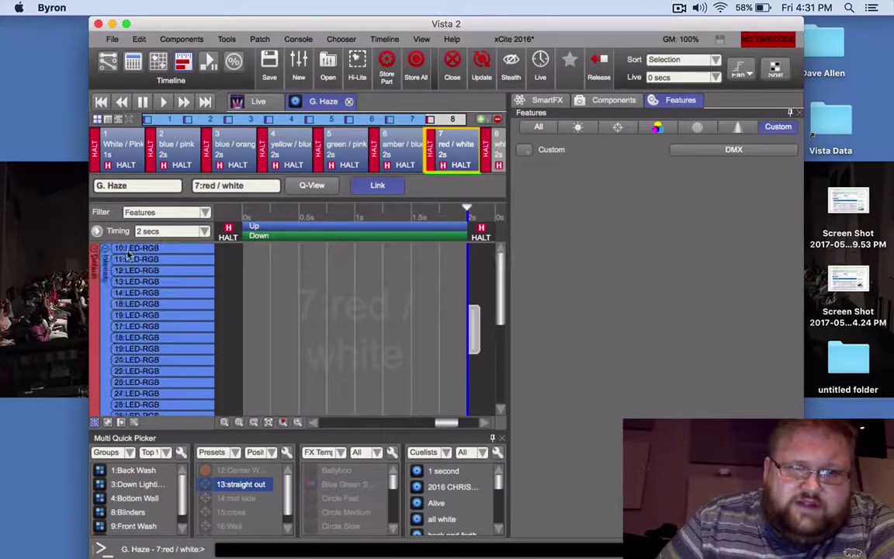
pyautogui.click(105, 249)
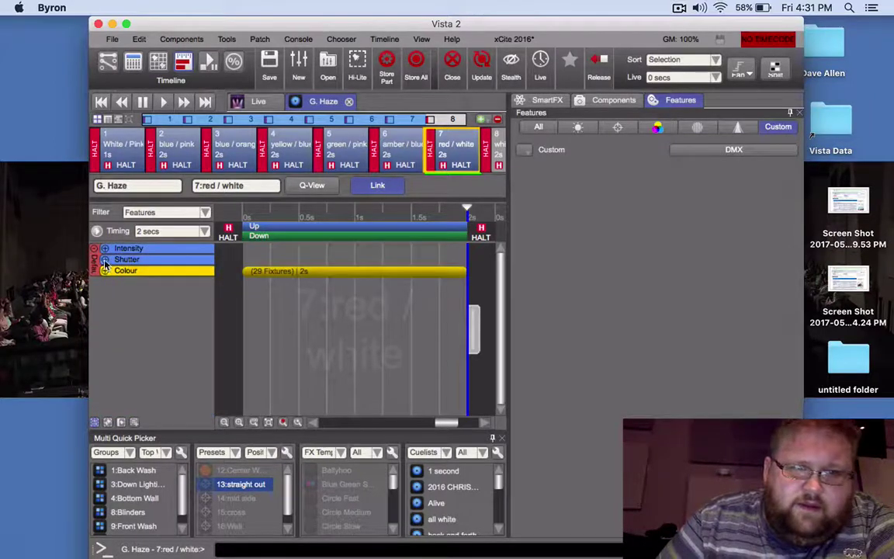
# Step: Select fixture 72:RR1S19 from the Shutter feature in the timeline and show it in the fixture layout
pyautogui.click(105, 261)
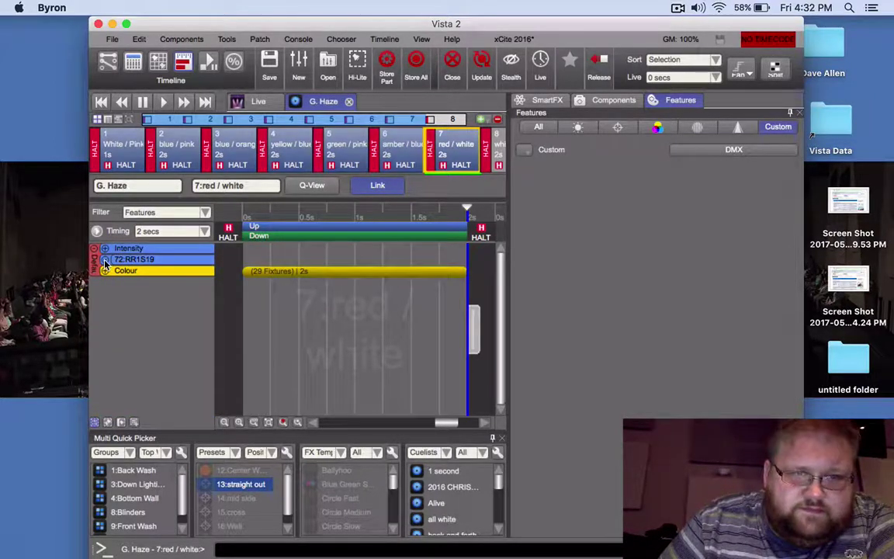
pyautogui.click(167, 265)
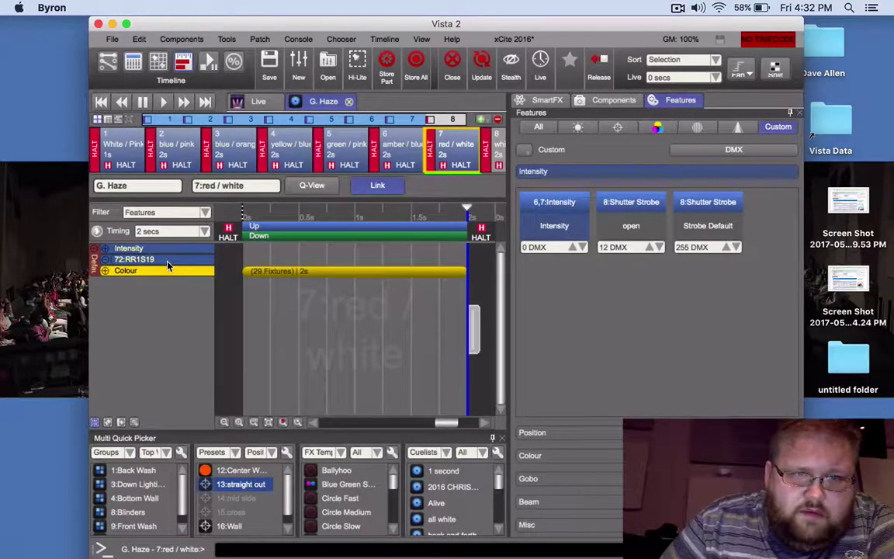
pyautogui.click(104, 262)
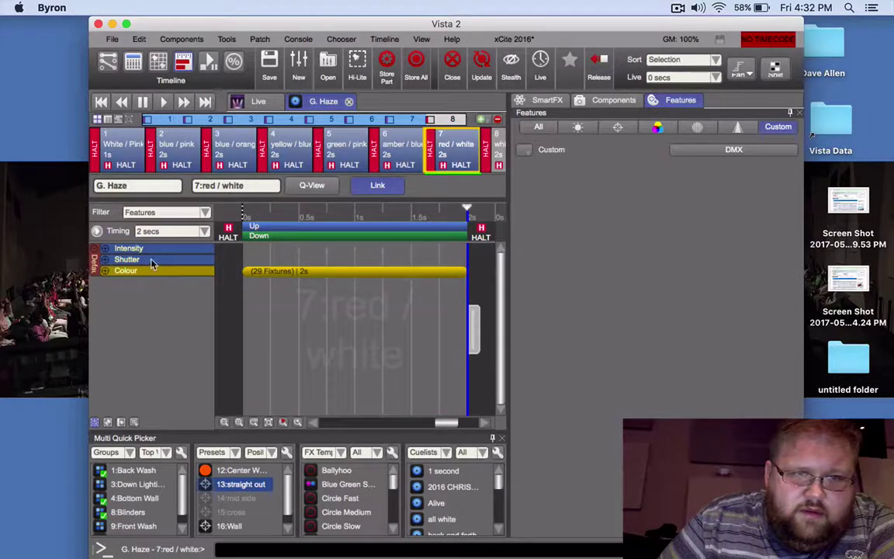
pyautogui.click(151, 262)
pyautogui.click(131, 249)
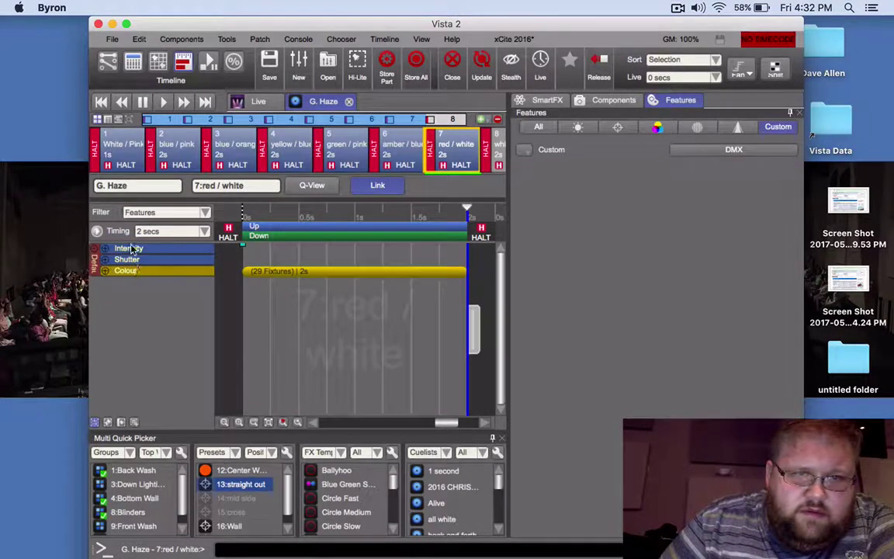
pyautogui.click(143, 257)
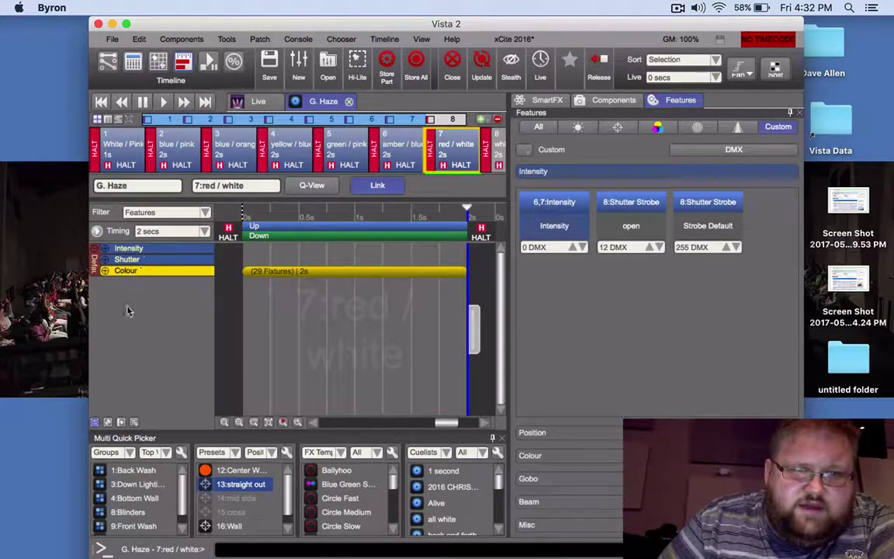
pyautogui.click(106, 282)
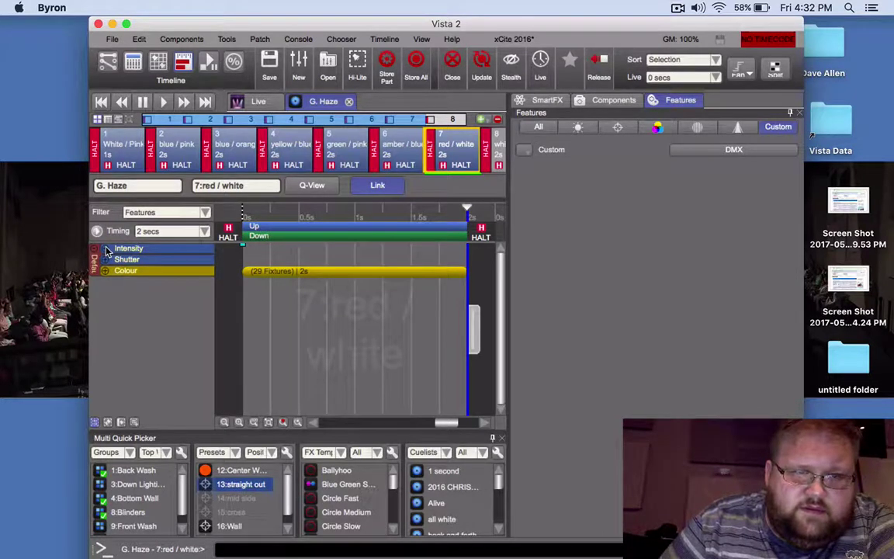
pyautogui.click(126, 261)
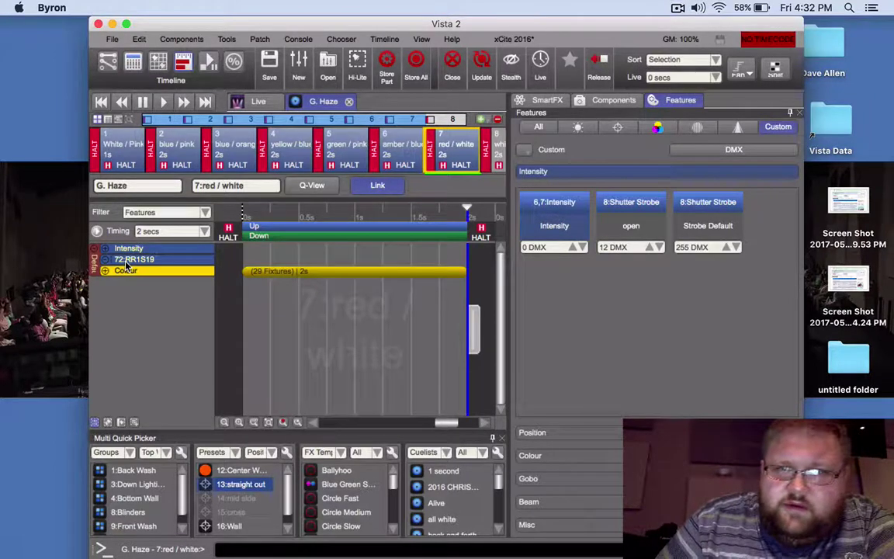
pyautogui.click(159, 63)
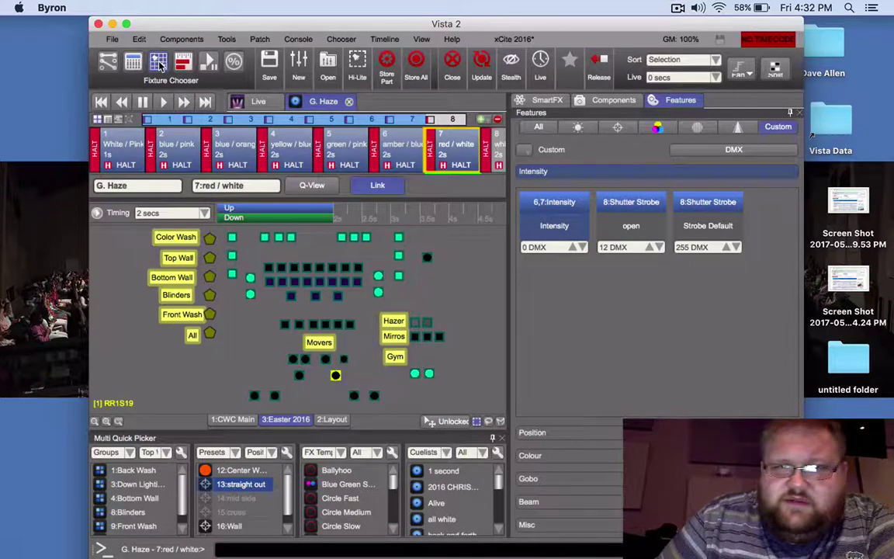
# Step: Go to cue 1 (White / Pink) and remove the selected RR1S19 fixture's intensity programming from the cuelist
pyautogui.click(122, 153)
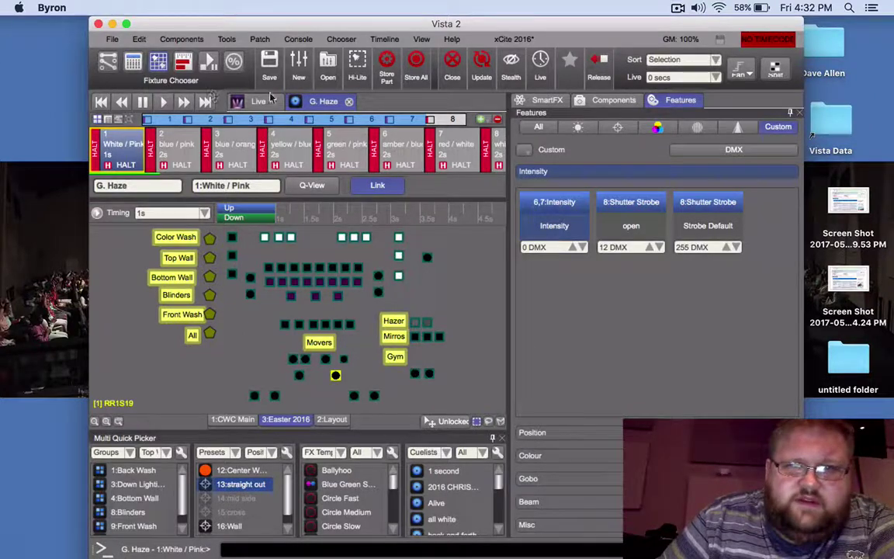
pyautogui.click(181, 63)
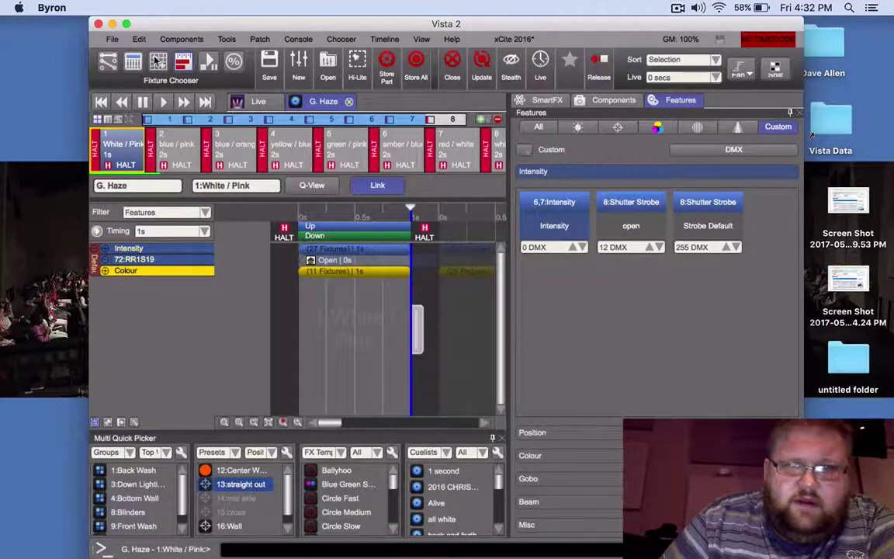
pyautogui.click(225, 38)
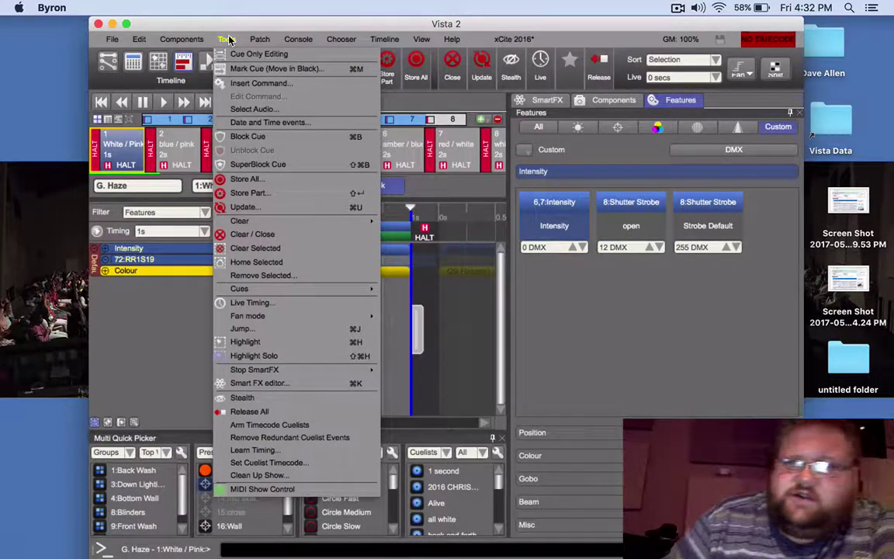
pyautogui.click(264, 276)
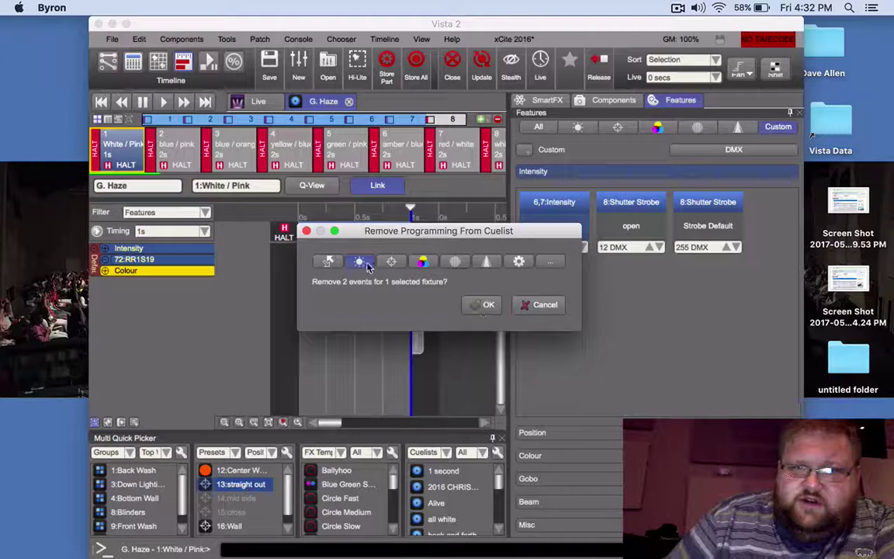
pyautogui.click(483, 305)
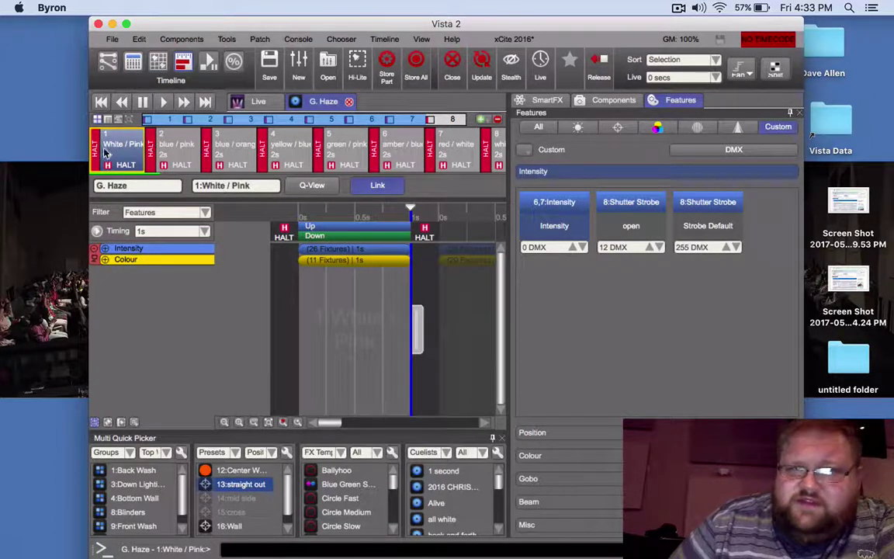
# Step: Examine the fixtures under Colour in cue 1's timeline and play the cuelist on to cue 2 (blue / pink)
pyautogui.click(105, 260)
pyautogui.scroll(-5, 155, 333)
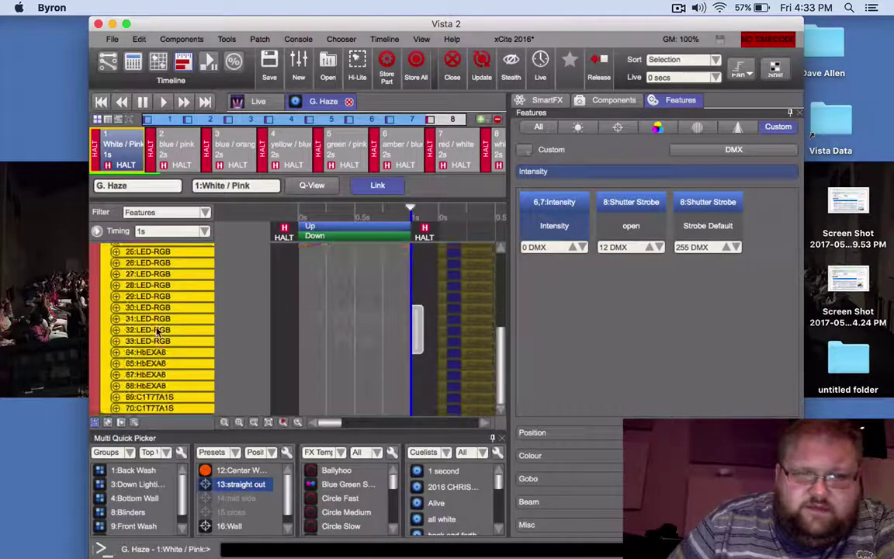
pyautogui.scroll(5, 155, 331)
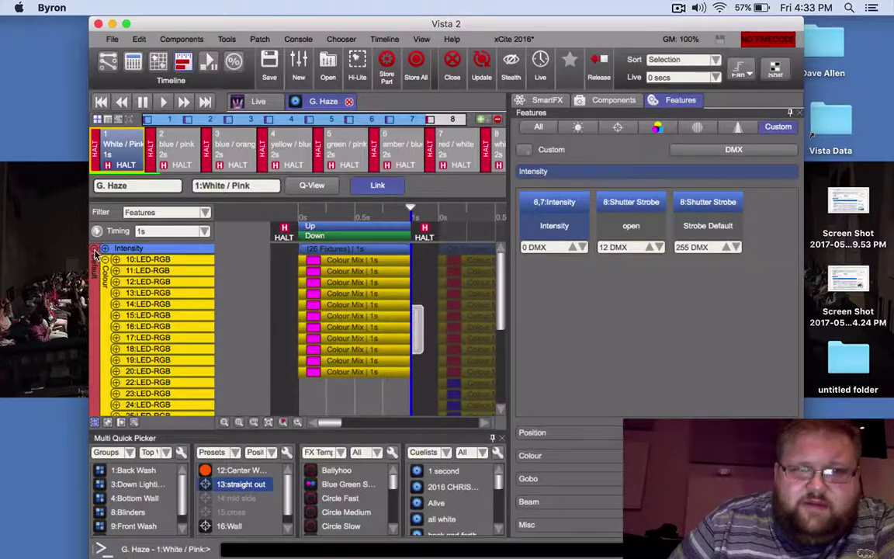
pyautogui.click(94, 249)
pyautogui.click(94, 249)
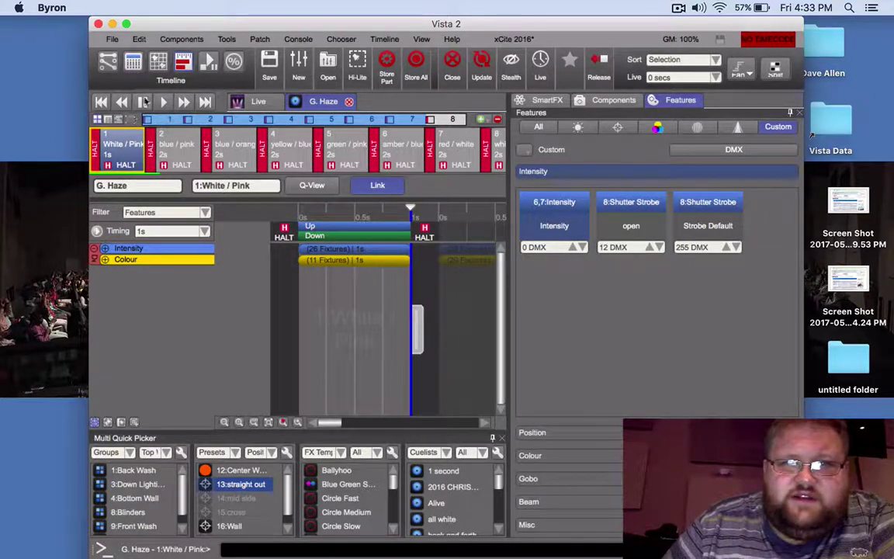
pyautogui.click(165, 102)
# Step: In cue 1 (White / Pink), select the four SharpyVL fixtures below the Movers label and start removing their programming from the cuelist
pyautogui.click(158, 61)
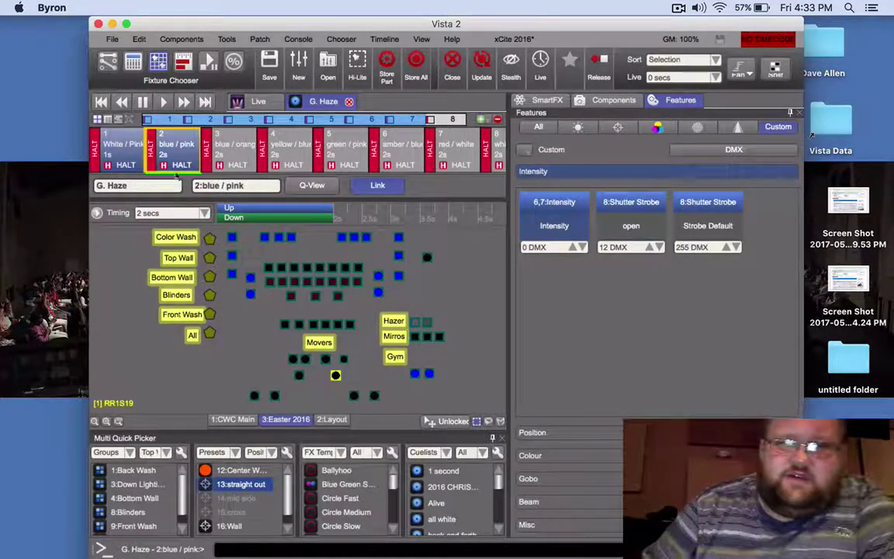
pyautogui.click(114, 153)
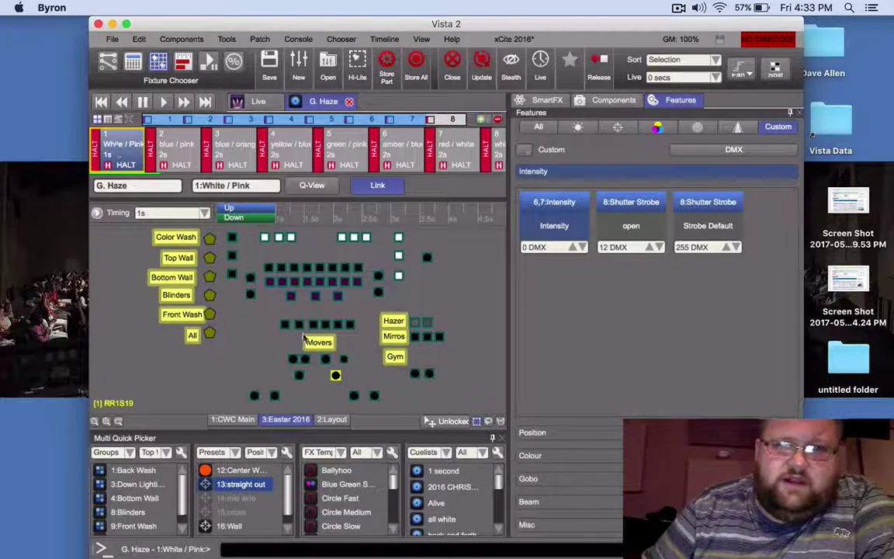
pyautogui.moveTo(279, 363); pyautogui.dragTo(365, 361)
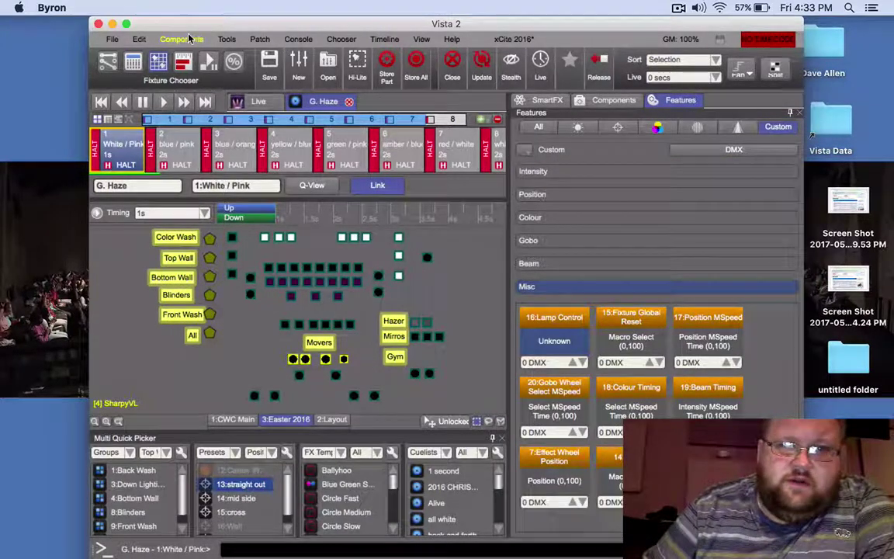
pyautogui.click(226, 39)
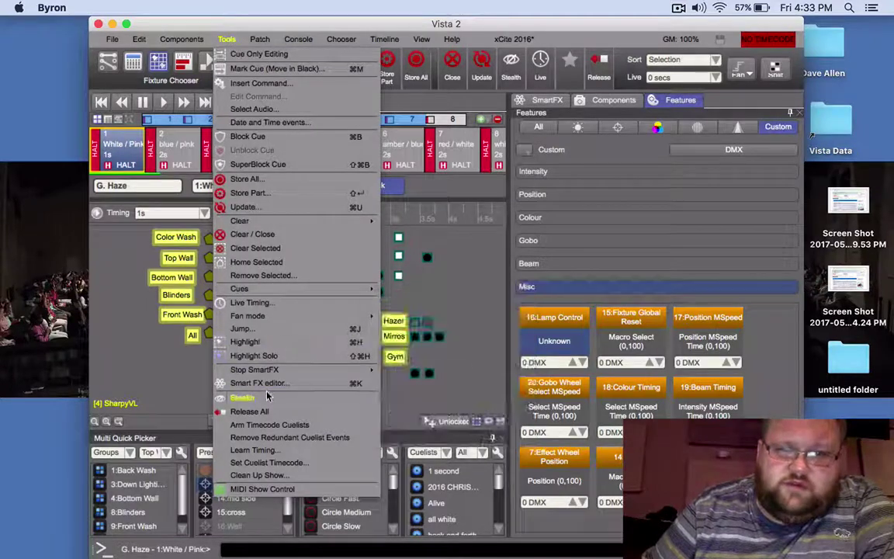
pyautogui.click(260, 264)
pyautogui.click(262, 275)
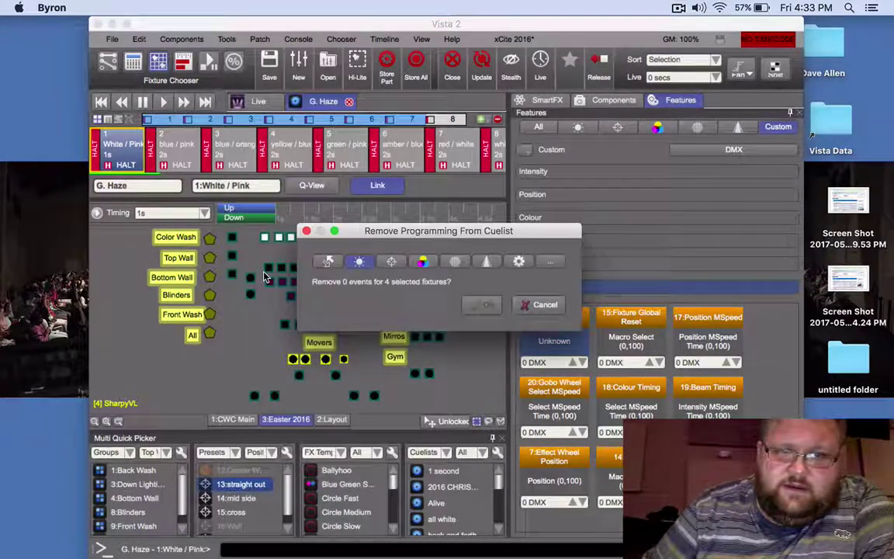